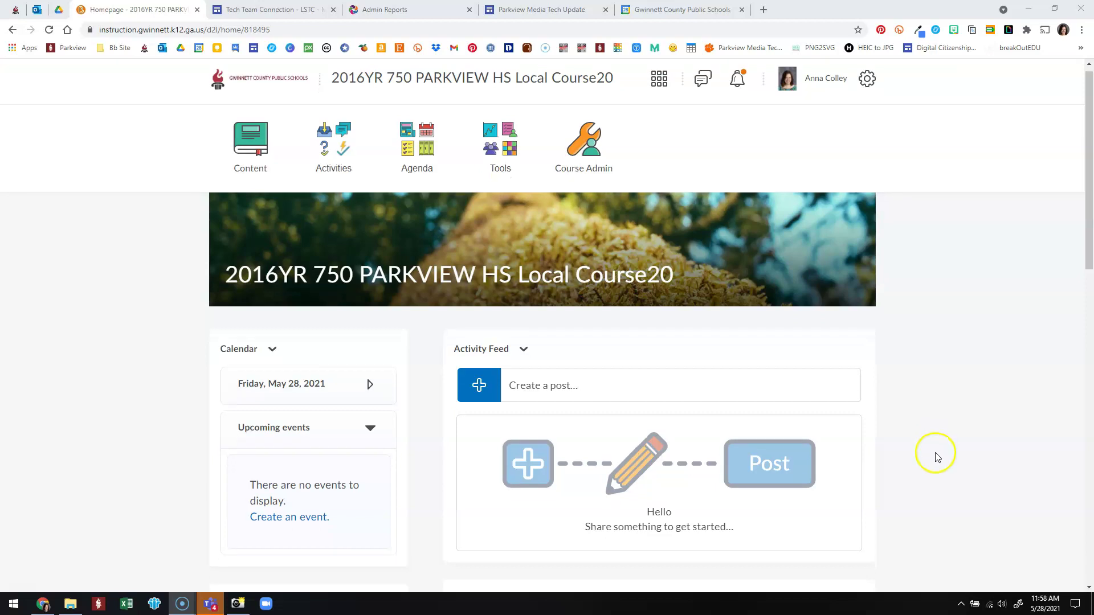
# Open the Import/Export/Copy Components tool from Course Admin.
pyautogui.scroll(-3, 893, 516)
pyautogui.scroll(3, 890, 520)
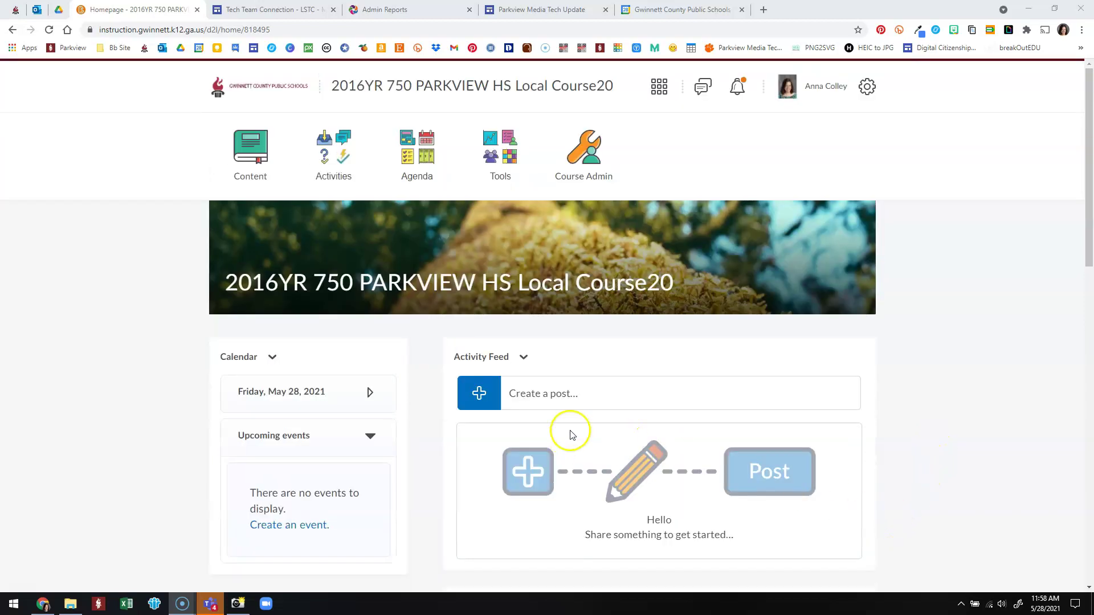
pyautogui.click(582, 169)
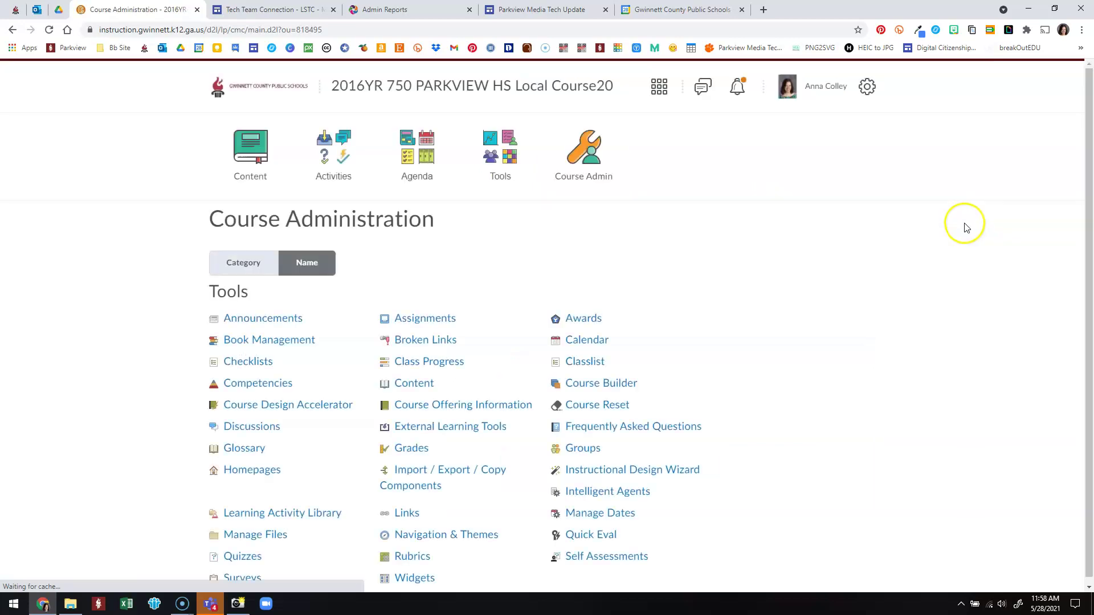
pyautogui.click(472, 473)
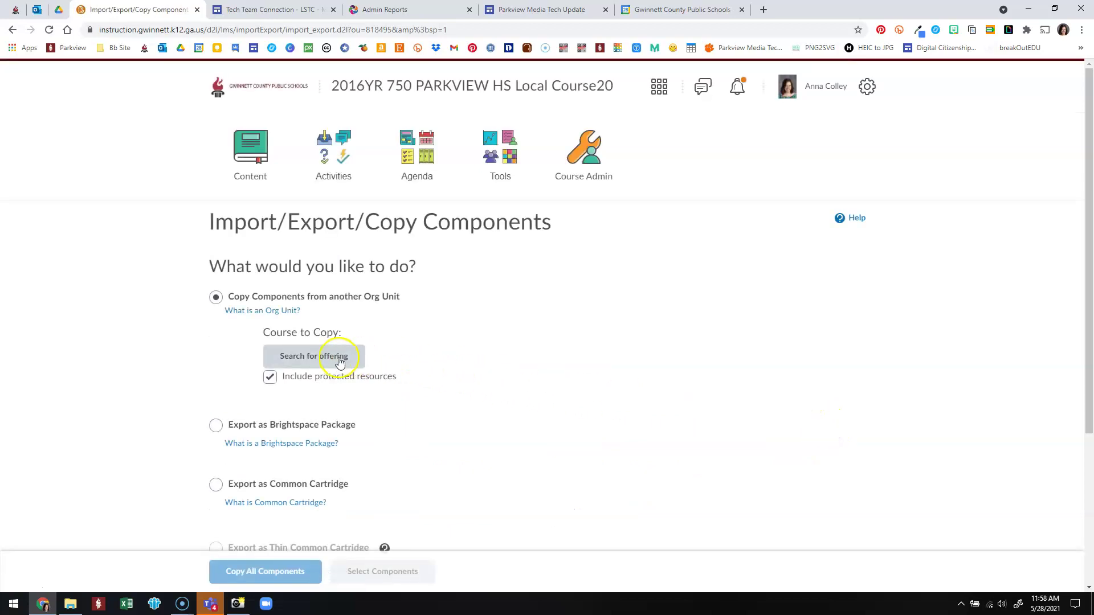
# Search for the template offering, add Parkview Template Course Page as source, and copy all components.
pyautogui.click(321, 365)
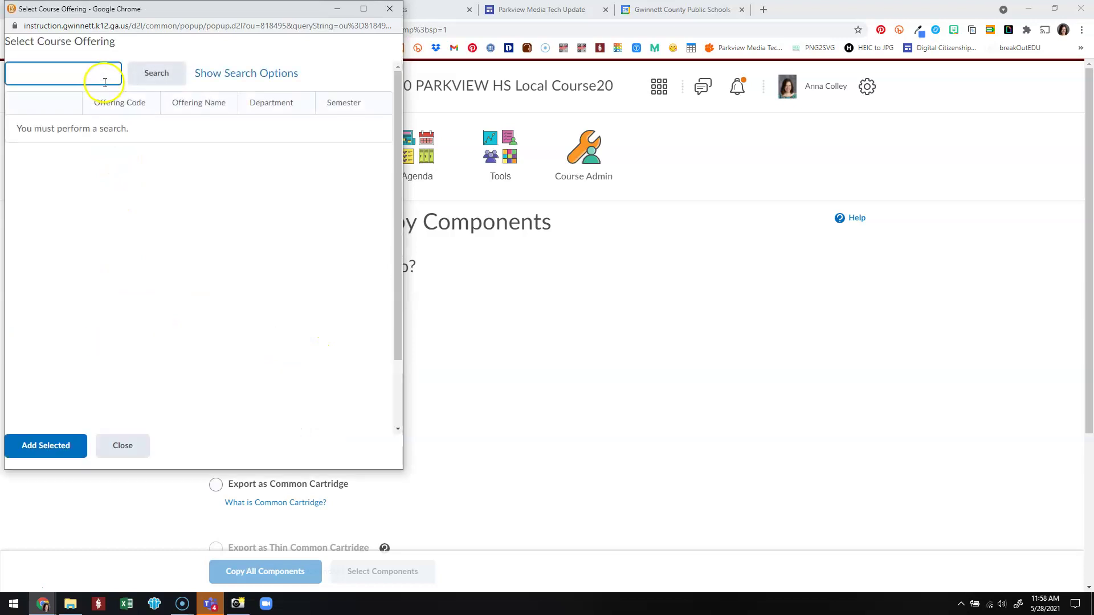
pyautogui.click(97, 68)
pyautogui.write('template')
pyautogui.press('Return')
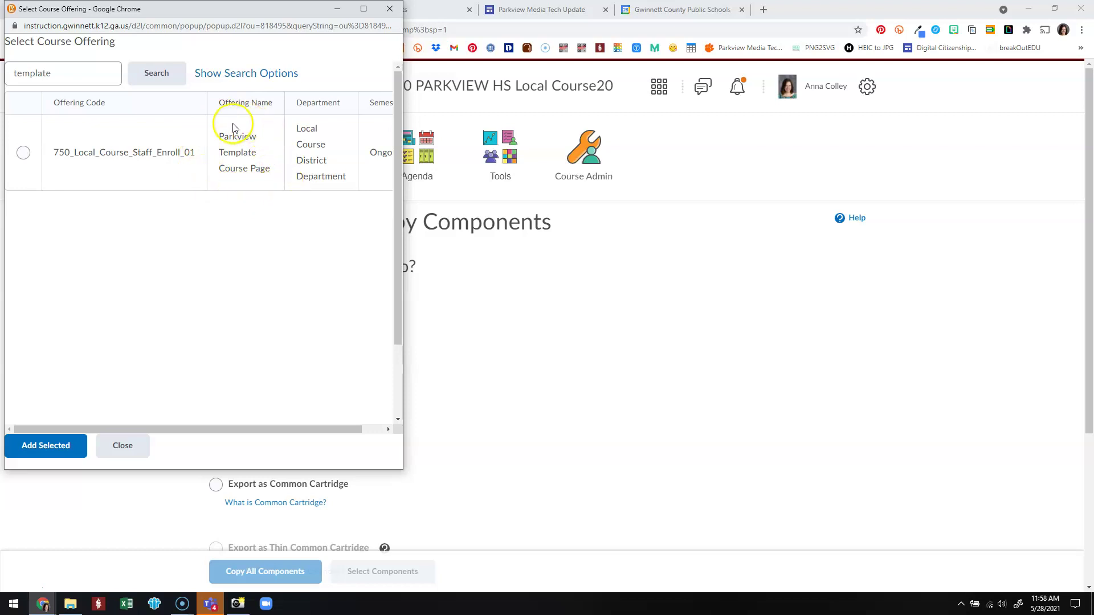
pyautogui.click(24, 153)
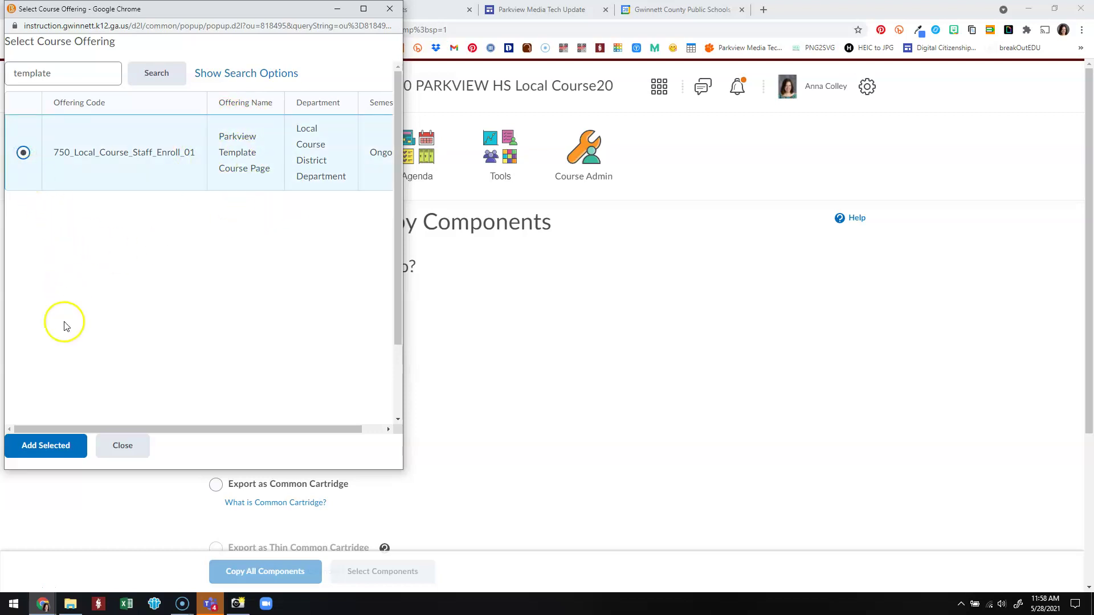
pyautogui.click(50, 452)
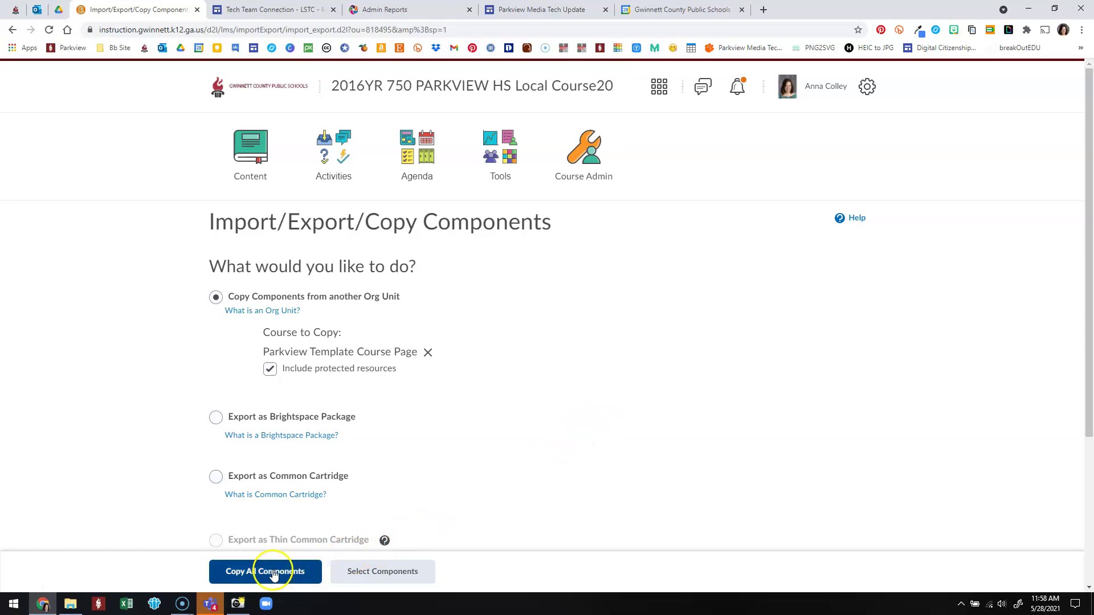
pyautogui.click(252, 577)
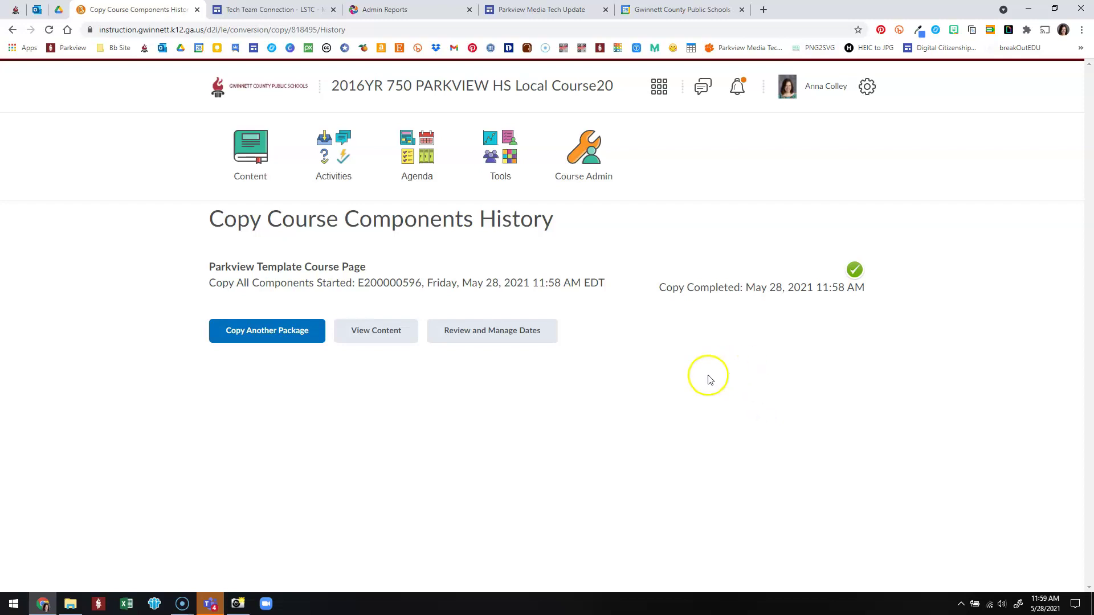
# Return to the course homepage and browse the banner's Change Image library, closing it without changes.
pyautogui.click(412, 81)
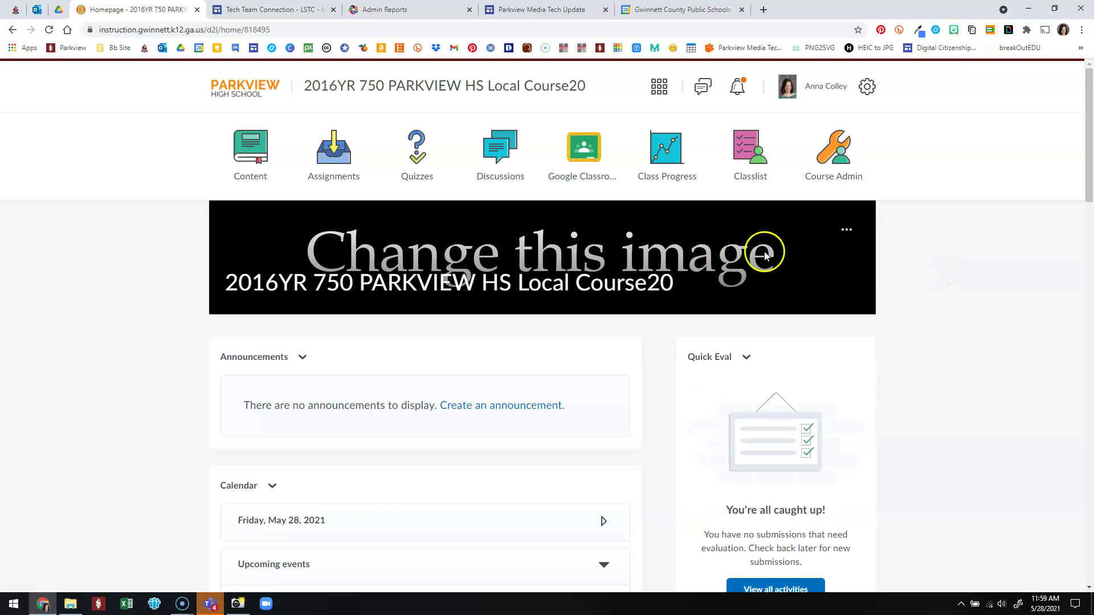
pyautogui.click(846, 231)
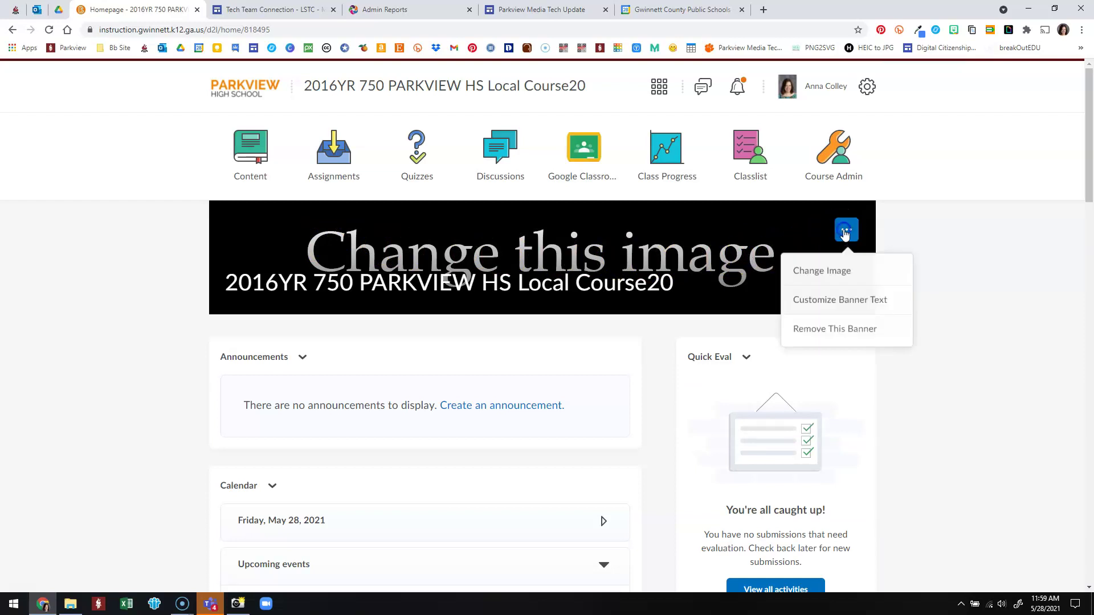
pyautogui.click(824, 276)
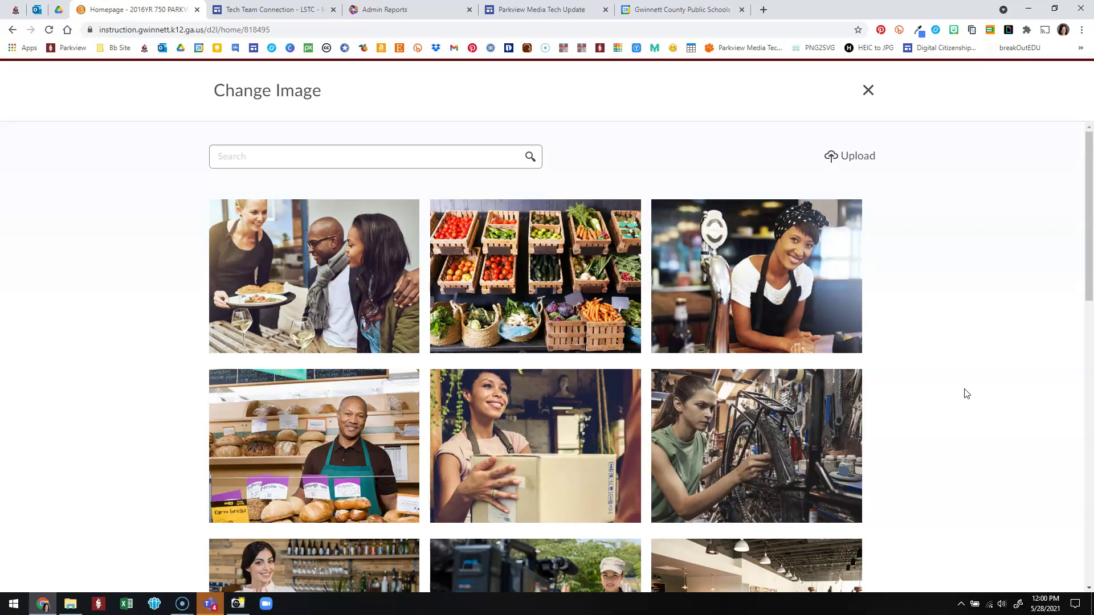
pyautogui.click(225, 160)
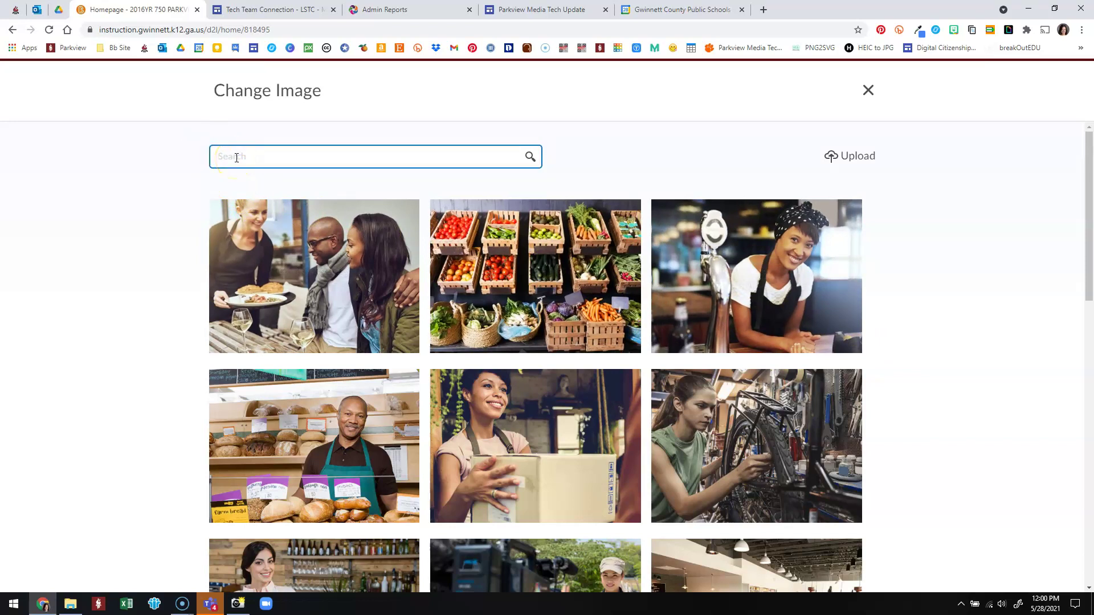
pyautogui.moveTo(322, 279)
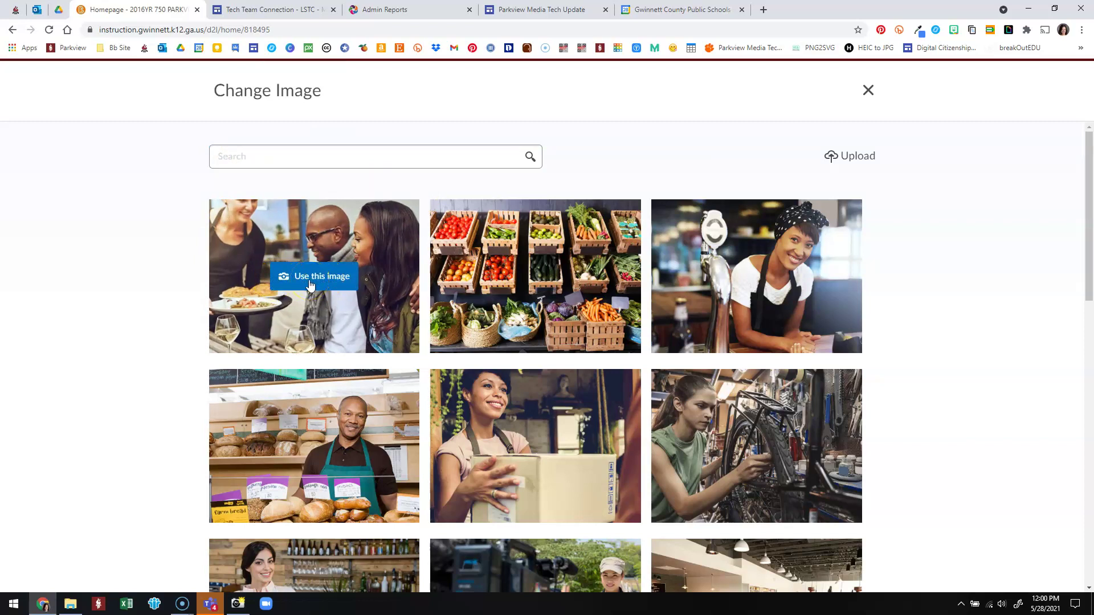
pyautogui.click(867, 91)
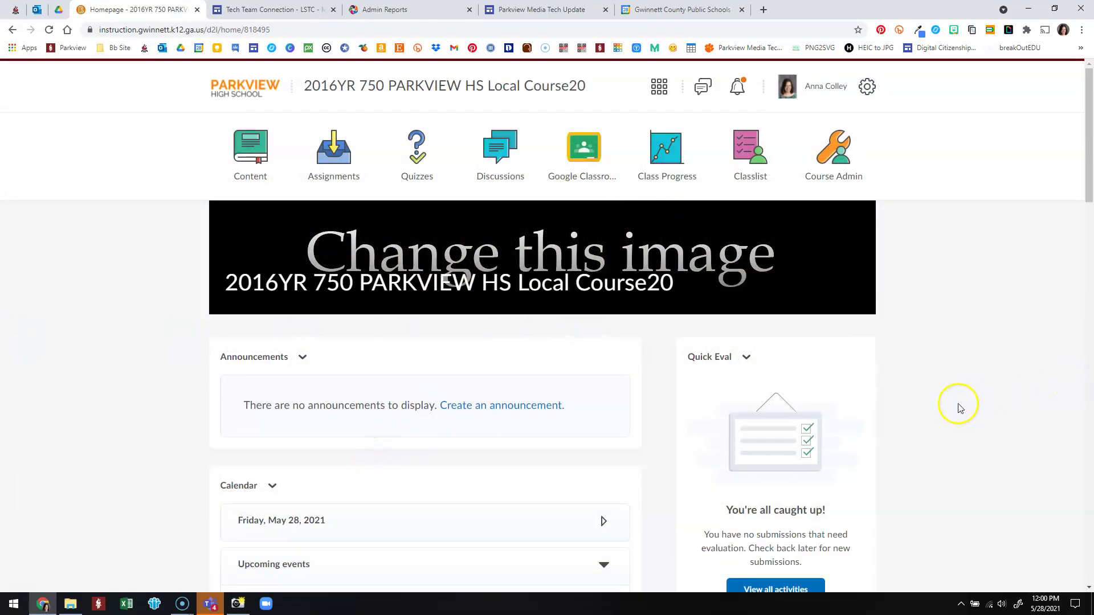
# Start editing the Teacher Information widget from its options menu.
pyautogui.scroll(-3, 955, 405)
pyautogui.scroll(-4, 958, 408)
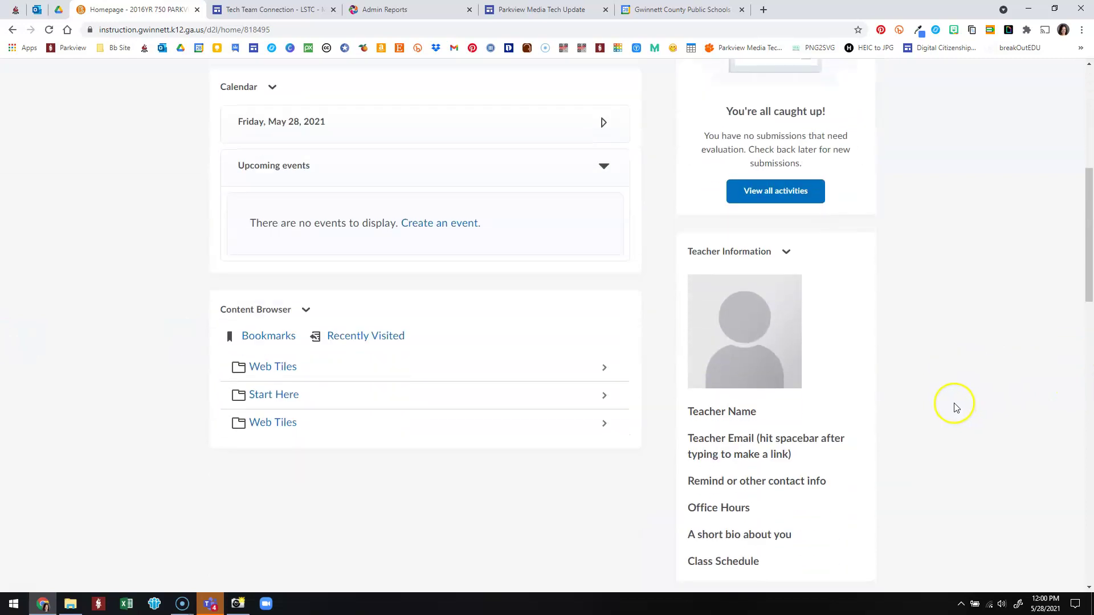
pyautogui.click(785, 252)
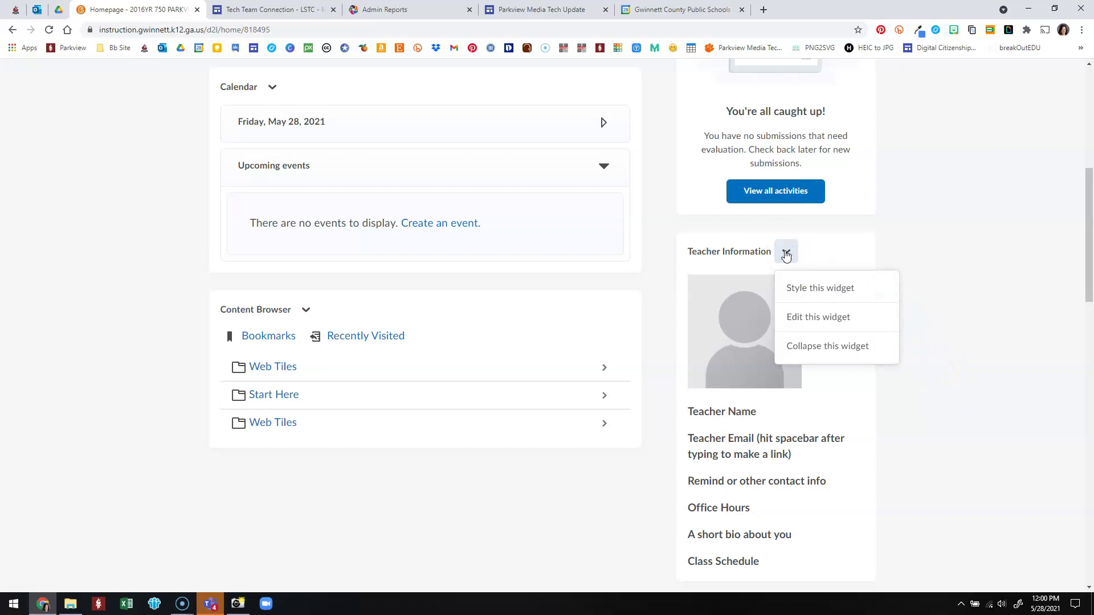
pyautogui.click(789, 317)
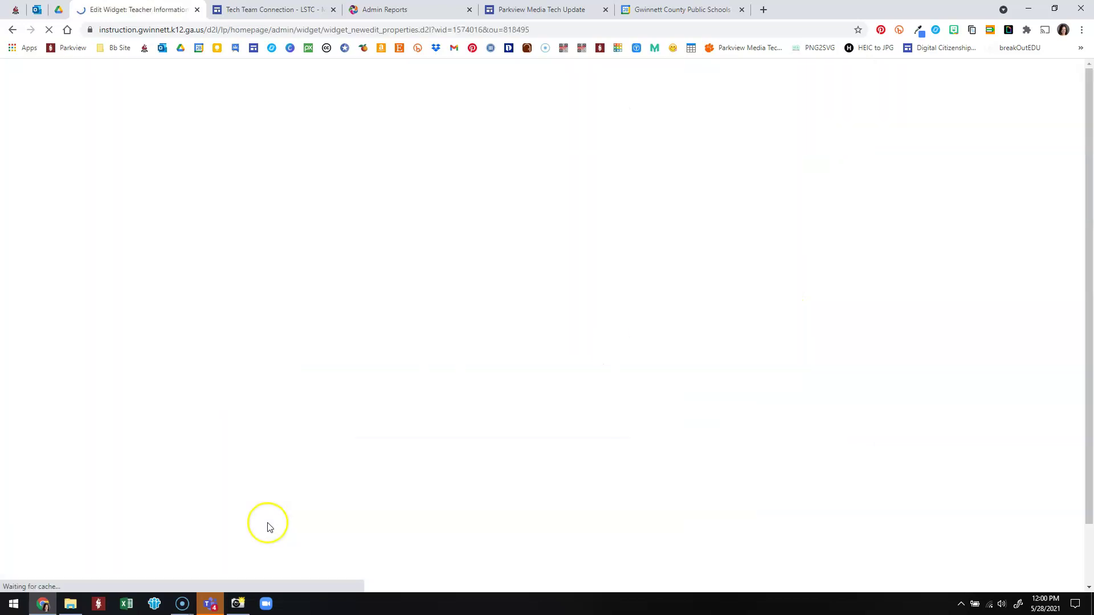
# Open the widget's Edit Widget Content tab and scroll to the placeholder profile image.
pyautogui.scroll(-2, 739, 395)
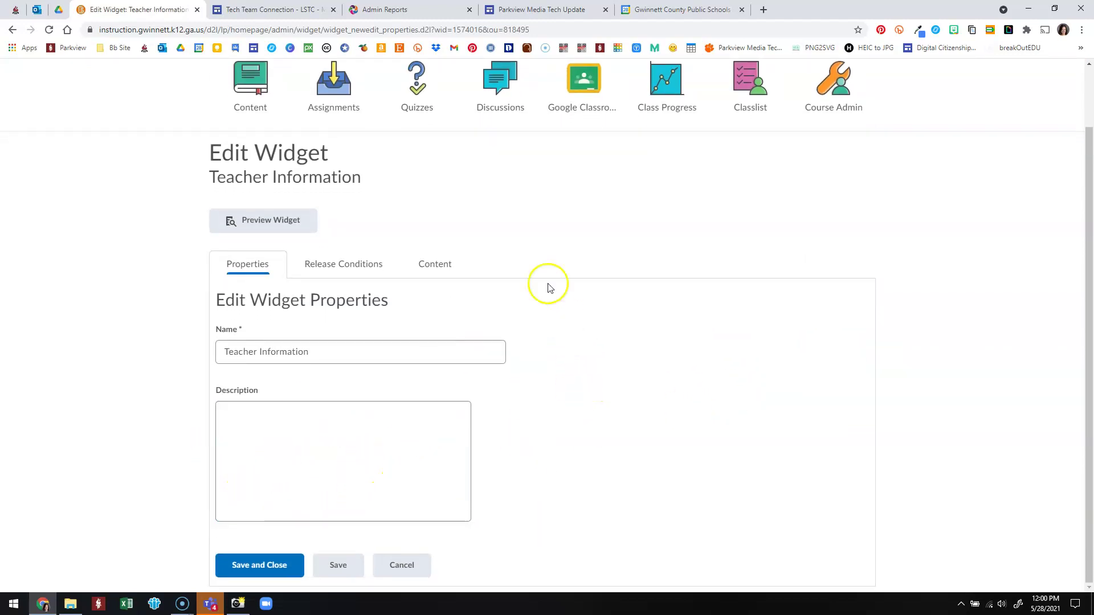
pyautogui.click(422, 264)
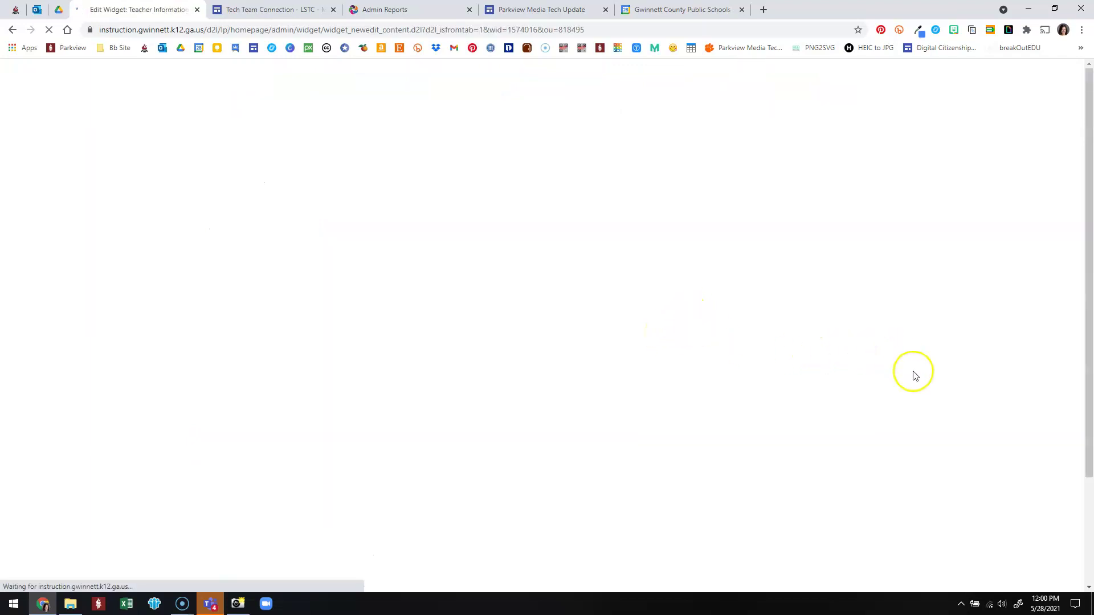
pyautogui.scroll(-4, 938, 335)
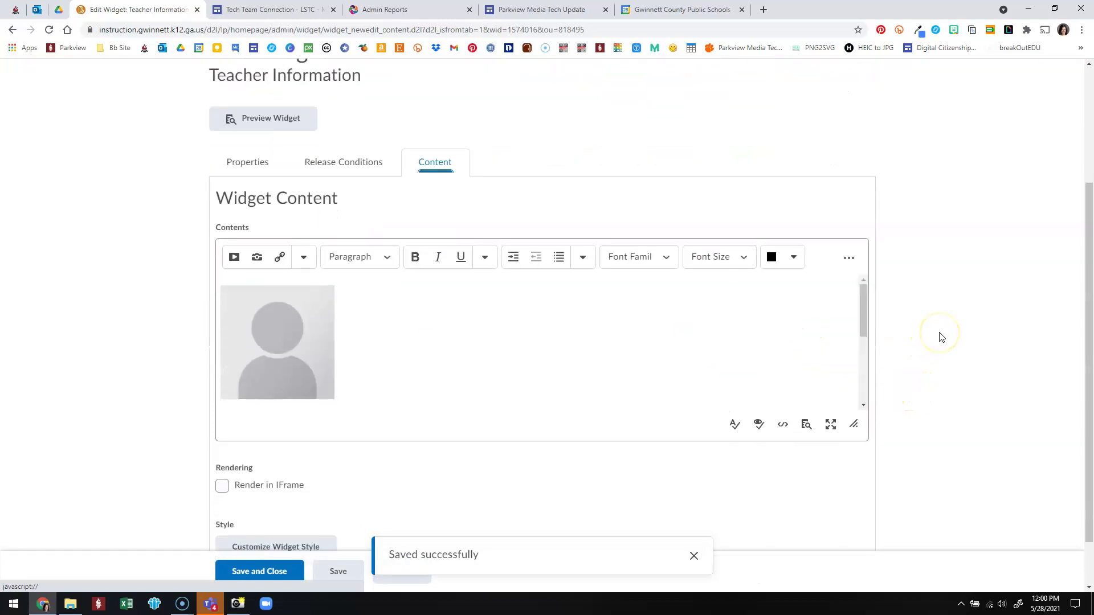
pyautogui.scroll(-5, 491, 300)
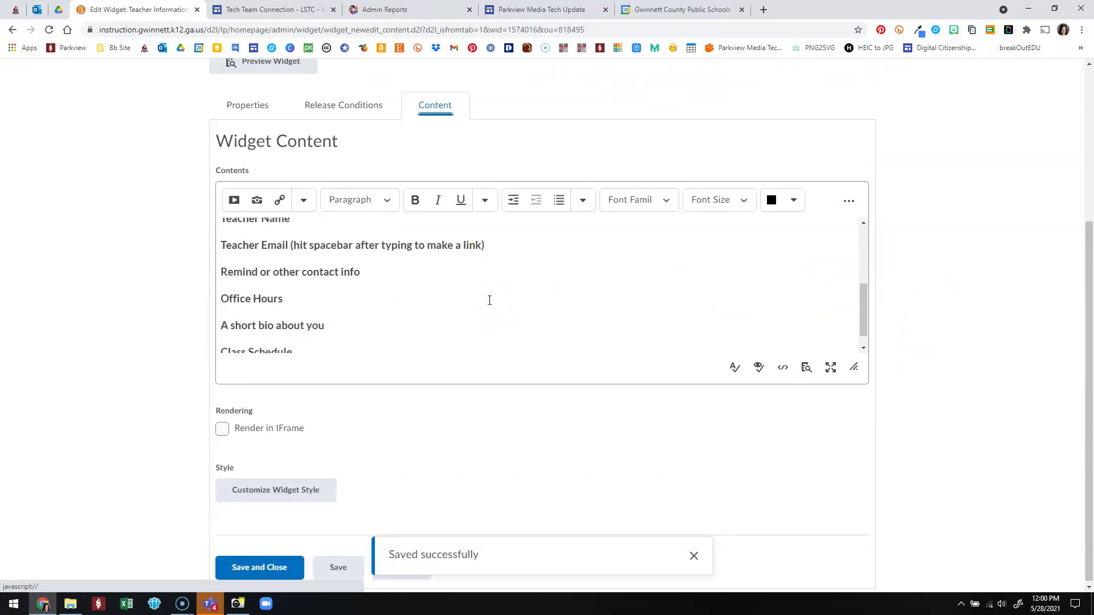
pyautogui.scroll(-1, 297, 332)
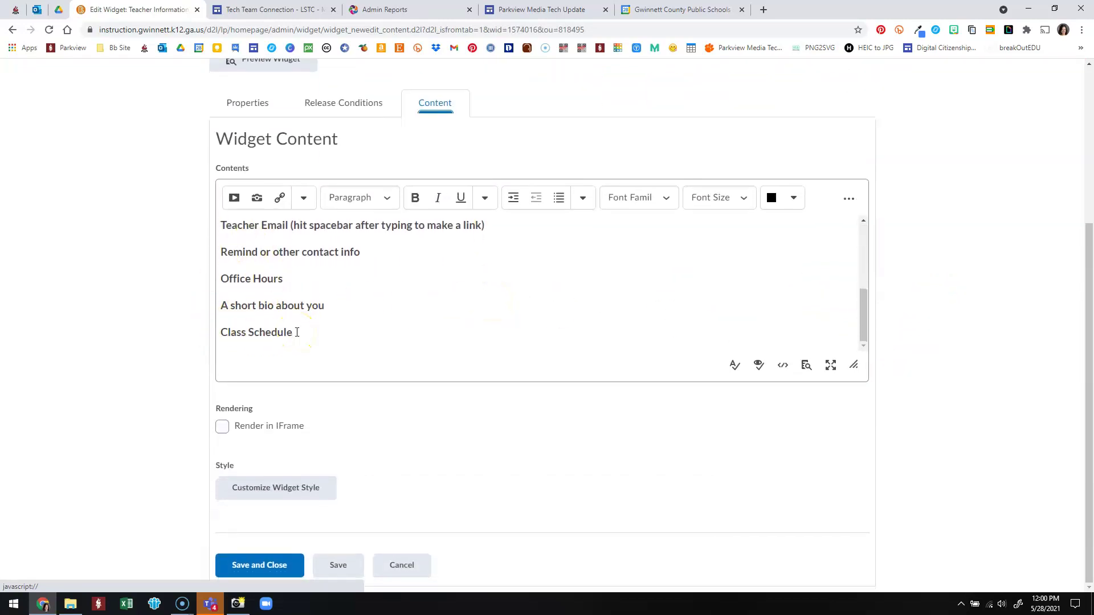
pyautogui.scroll(2, 297, 332)
pyautogui.scroll(5, 439, 394)
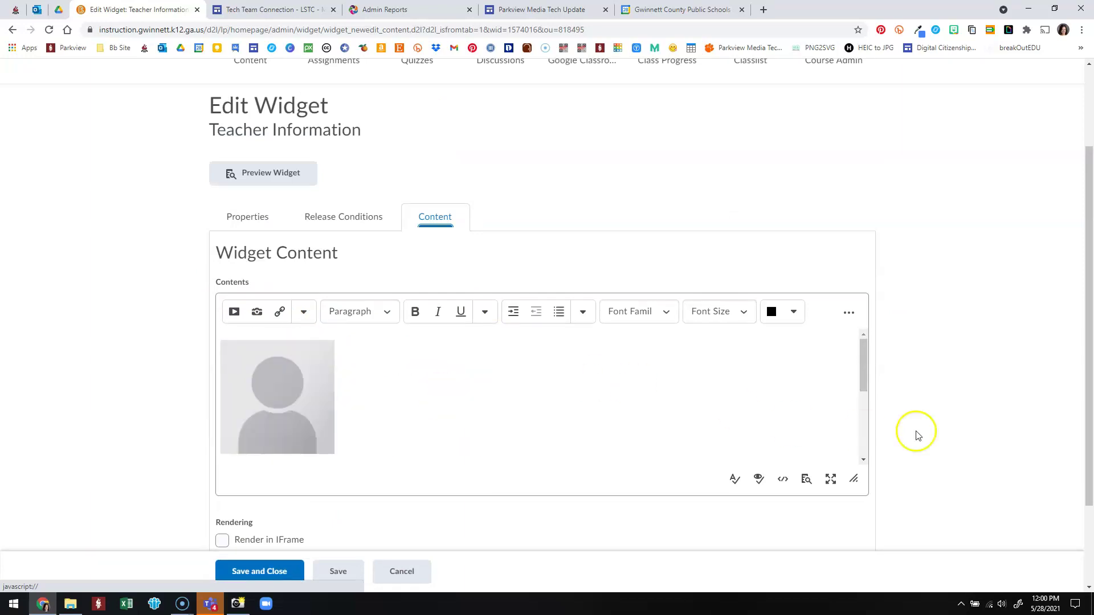
pyautogui.scroll(-2, 942, 422)
# Replace the 'Teacher Name' placeholder line with the teacher's name.
pyautogui.click(293, 263)
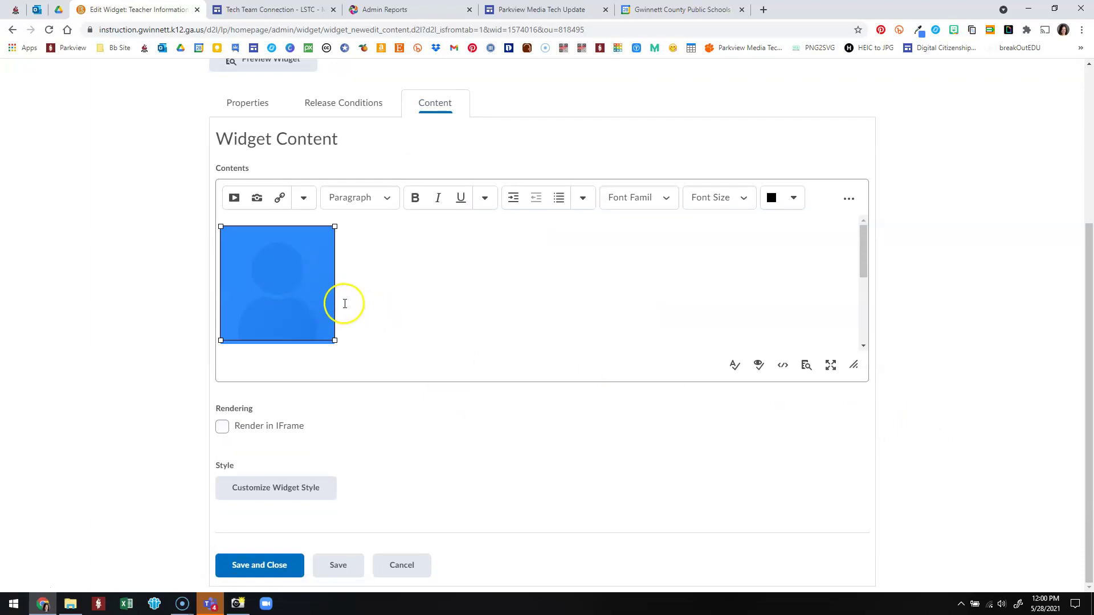
pyautogui.scroll(-2, 346, 303)
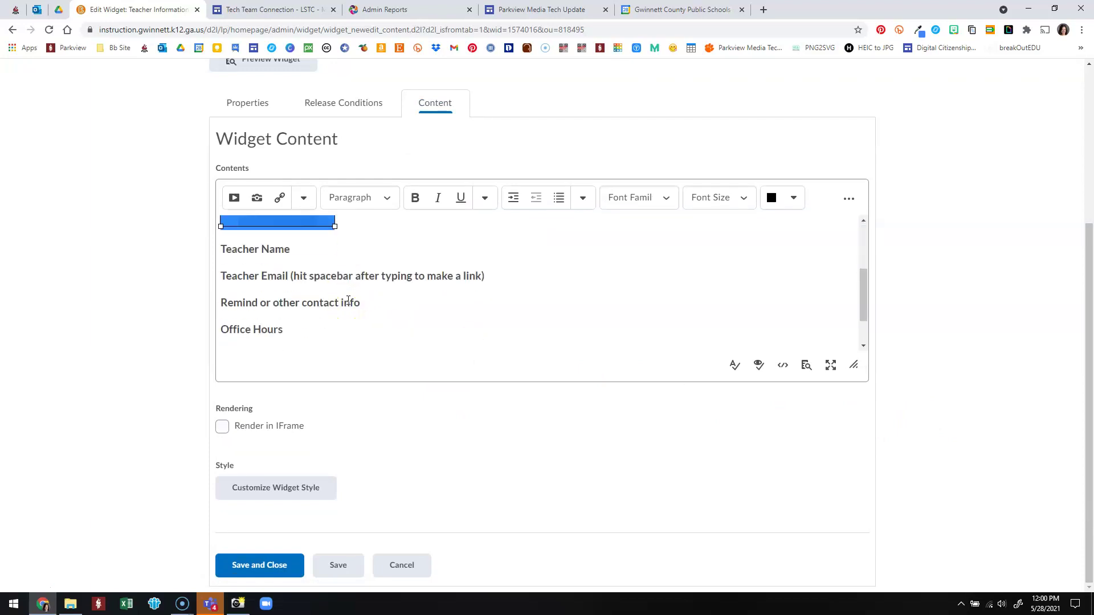
pyautogui.scroll(2, 348, 300)
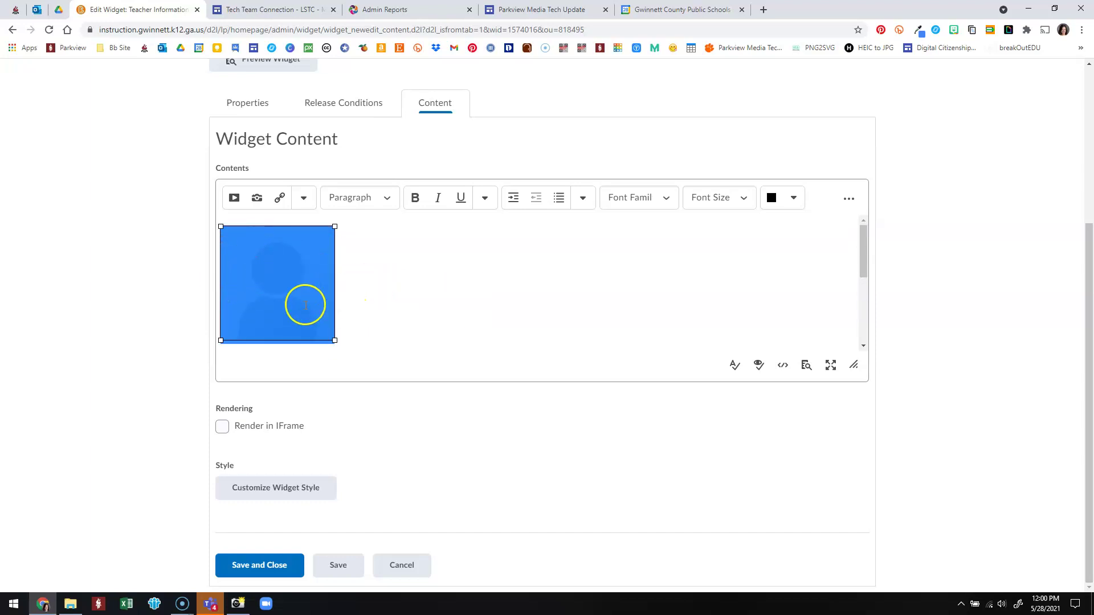
pyautogui.scroll(-2, 412, 281)
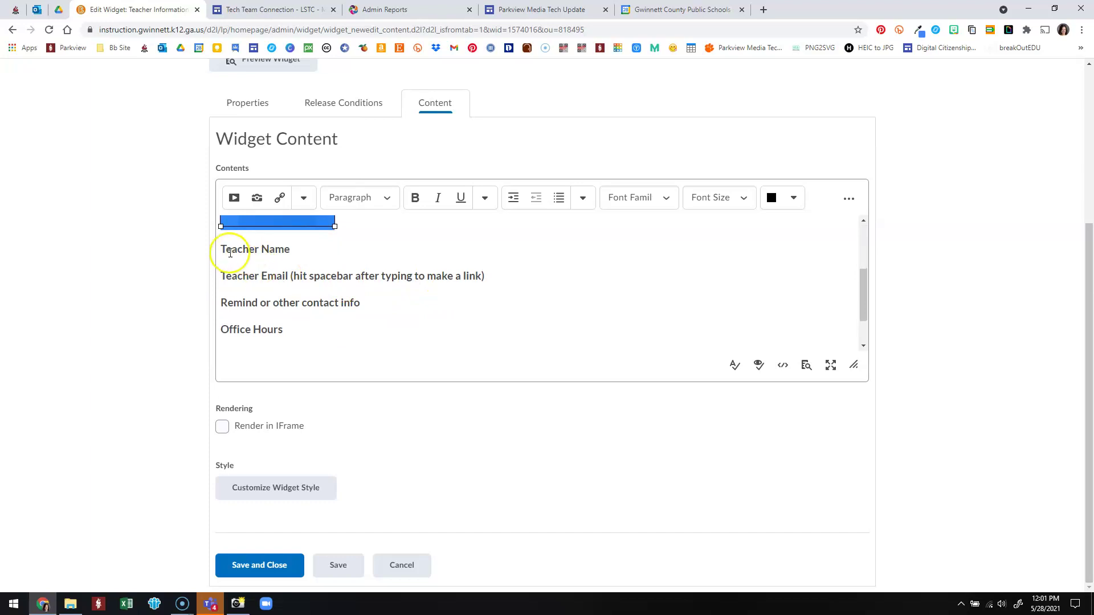
pyautogui.click(223, 250)
pyautogui.moveTo(223, 250)
pyautogui.mouseDown()
pyautogui.moveTo(286, 254)
pyautogui.moveTo(230, 250)
pyautogui.mouseUp()
pyautogui.click(285, 249)
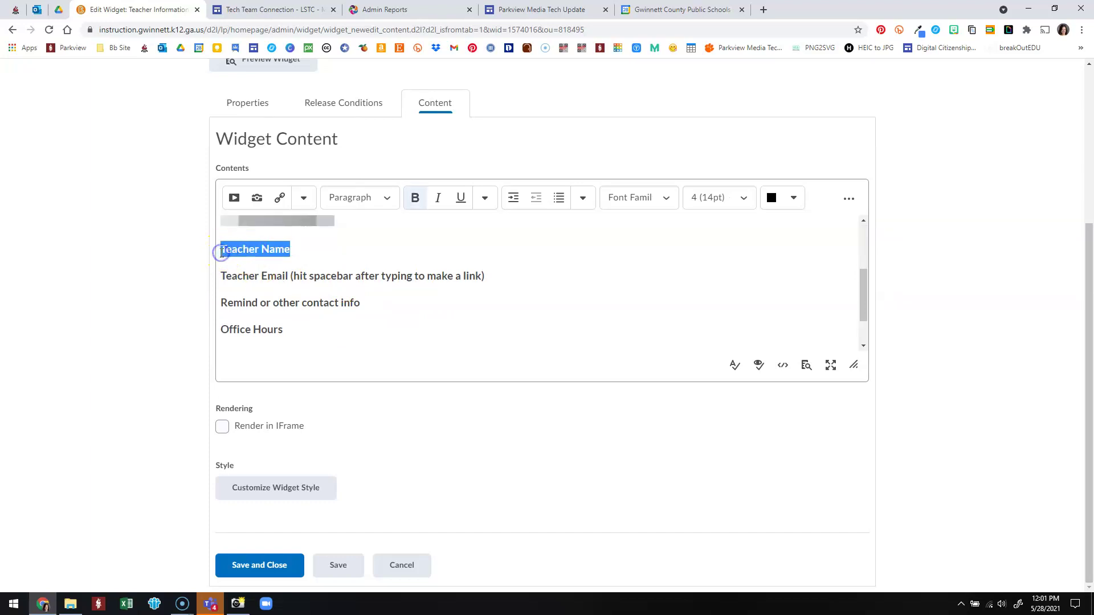
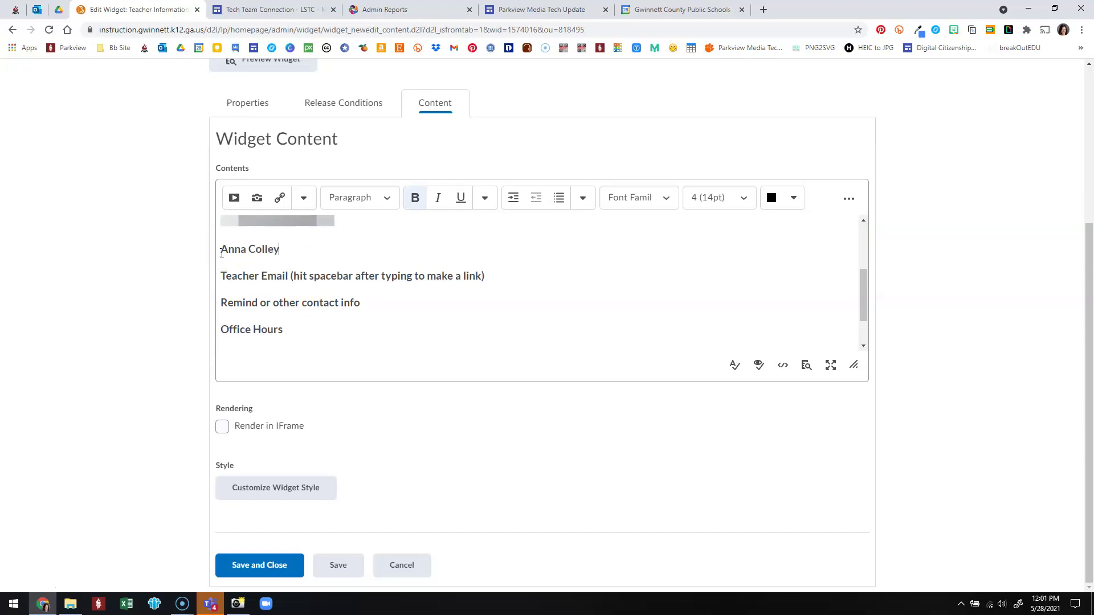
# Replace the email line with the teacher's address, select the Remind line, then cancel the editor.
pyautogui.click(226, 274)
pyautogui.moveTo(222, 274); pyautogui.dragTo(482, 274)
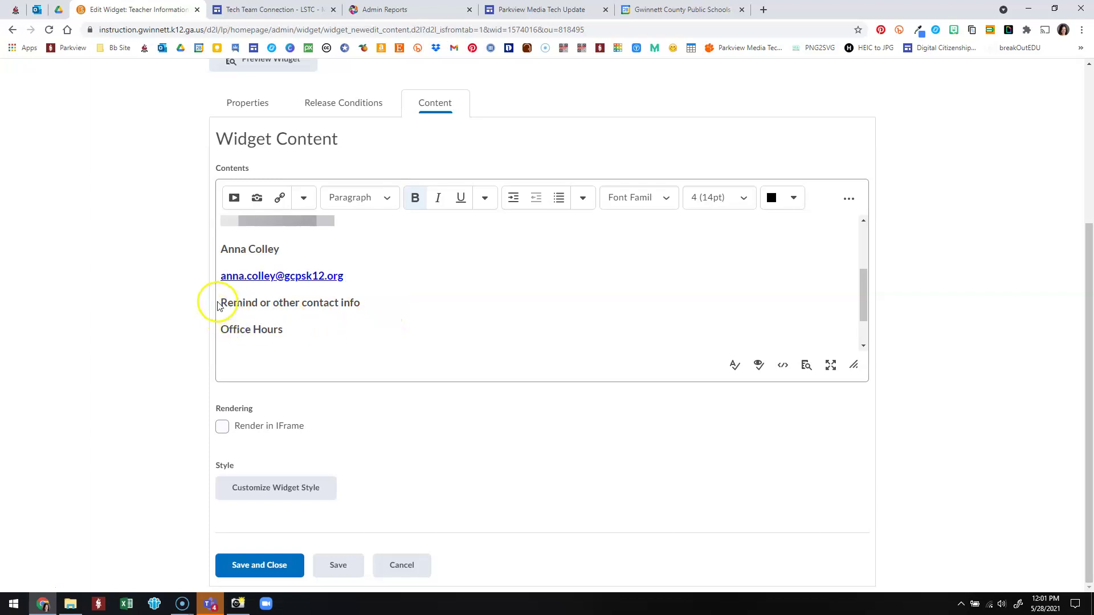
pyautogui.moveTo(220, 302); pyautogui.dragTo(366, 305)
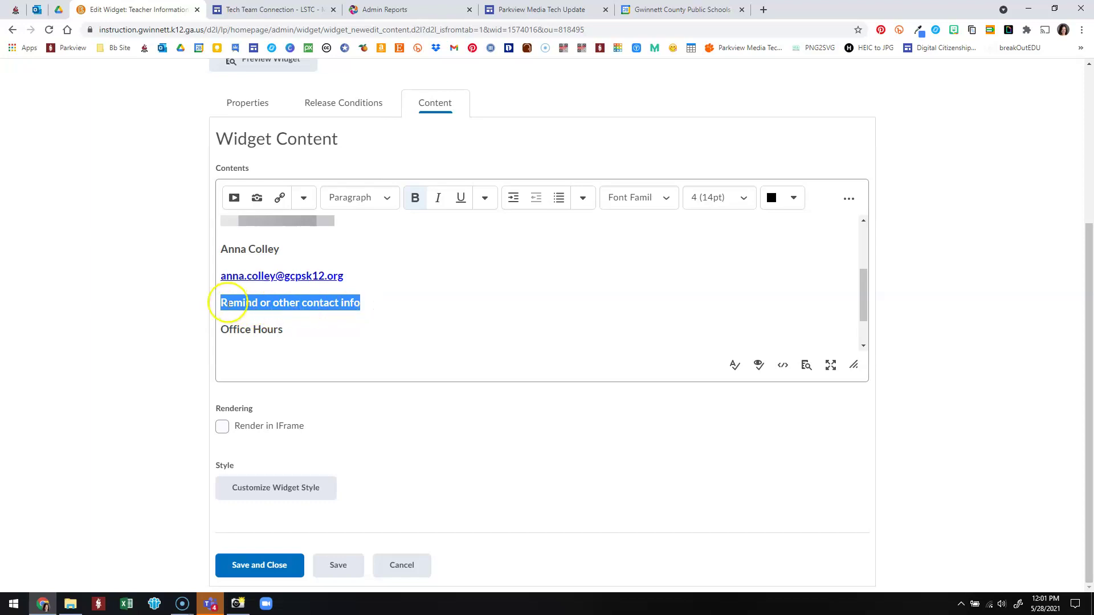
pyautogui.moveTo(222, 303); pyautogui.dragTo(366, 305)
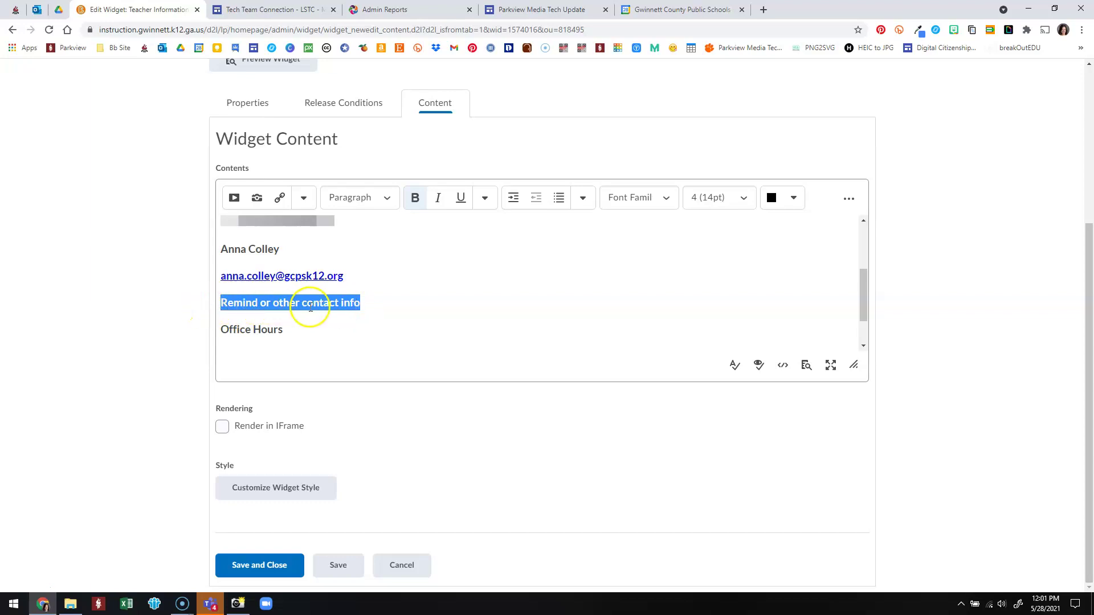
pyautogui.scroll(-1, 362, 292)
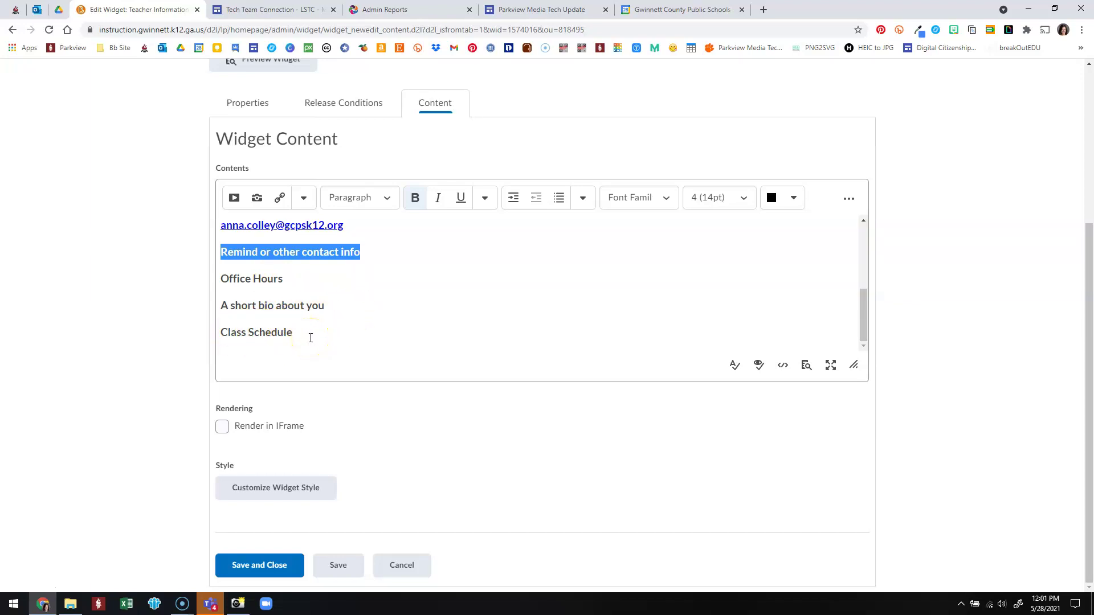
pyautogui.click(409, 577)
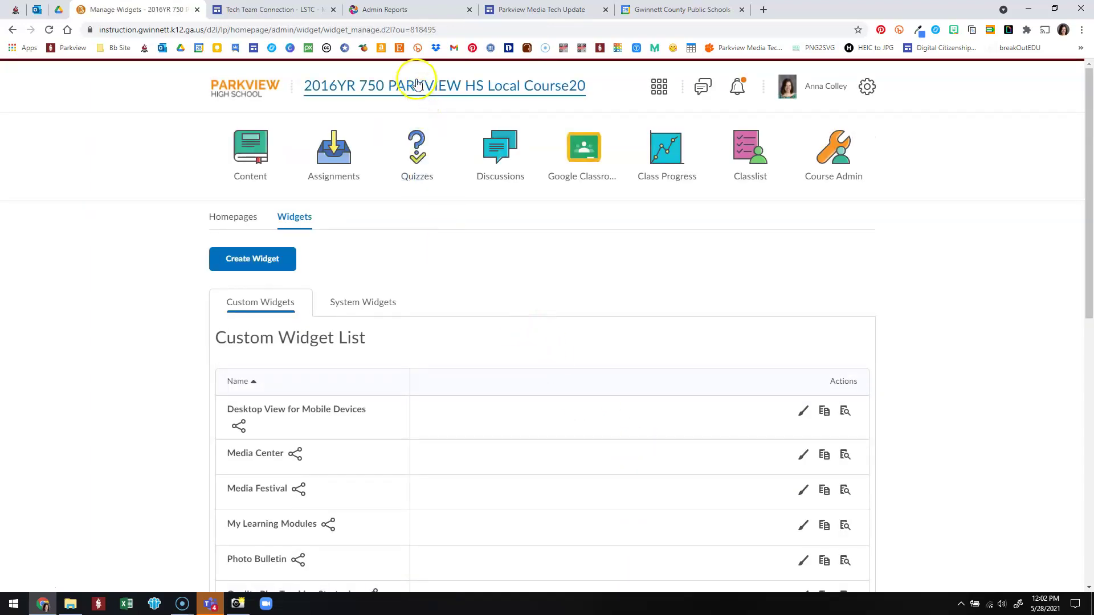
# Open the course homepage and scroll to the Teacher Information widget's placeholder lines.
pyautogui.click(413, 89)
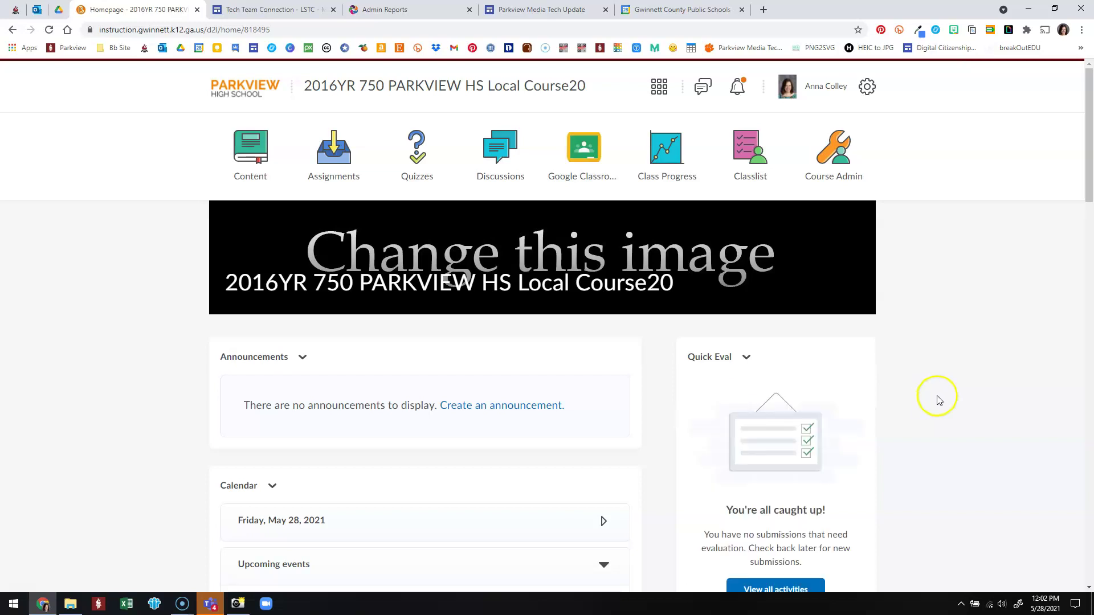
pyautogui.scroll(-3, 934, 398)
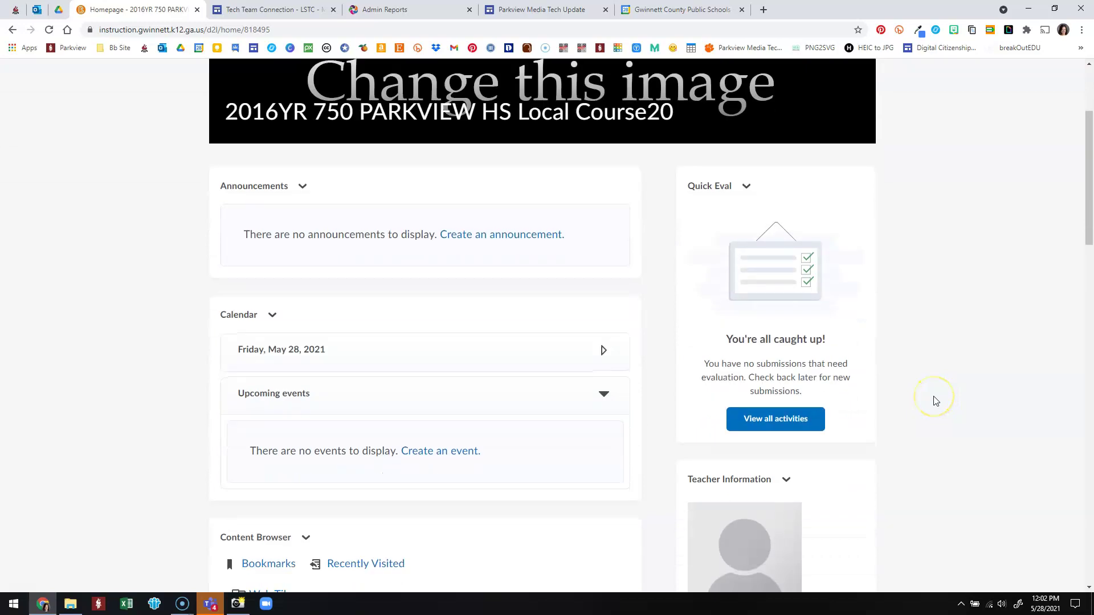
pyautogui.scroll(3, 934, 402)
pyautogui.scroll(-3, 933, 401)
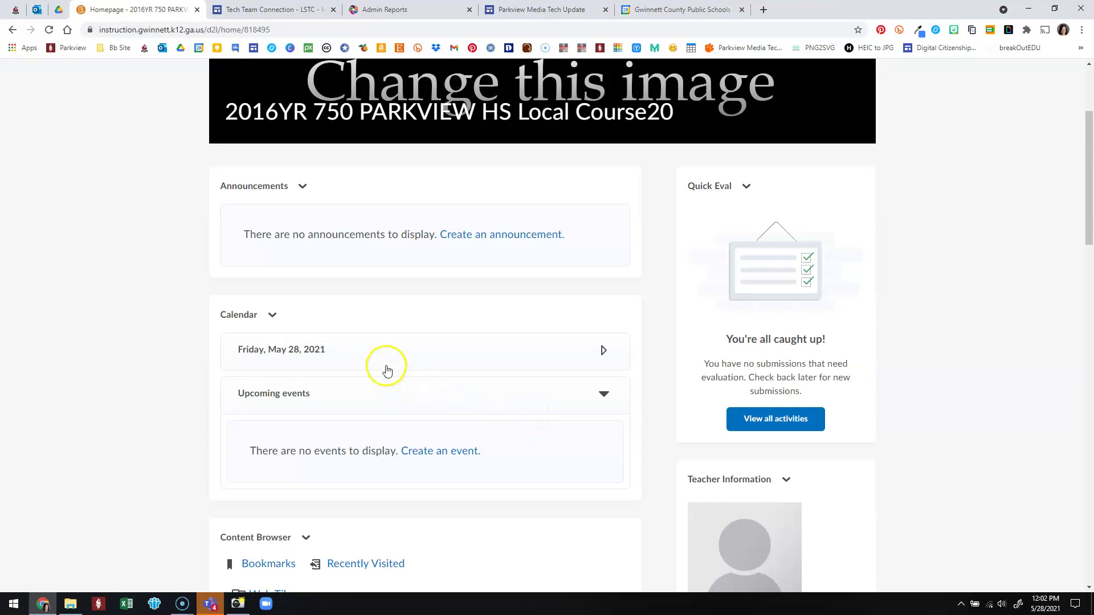
pyautogui.scroll(3, 702, 264)
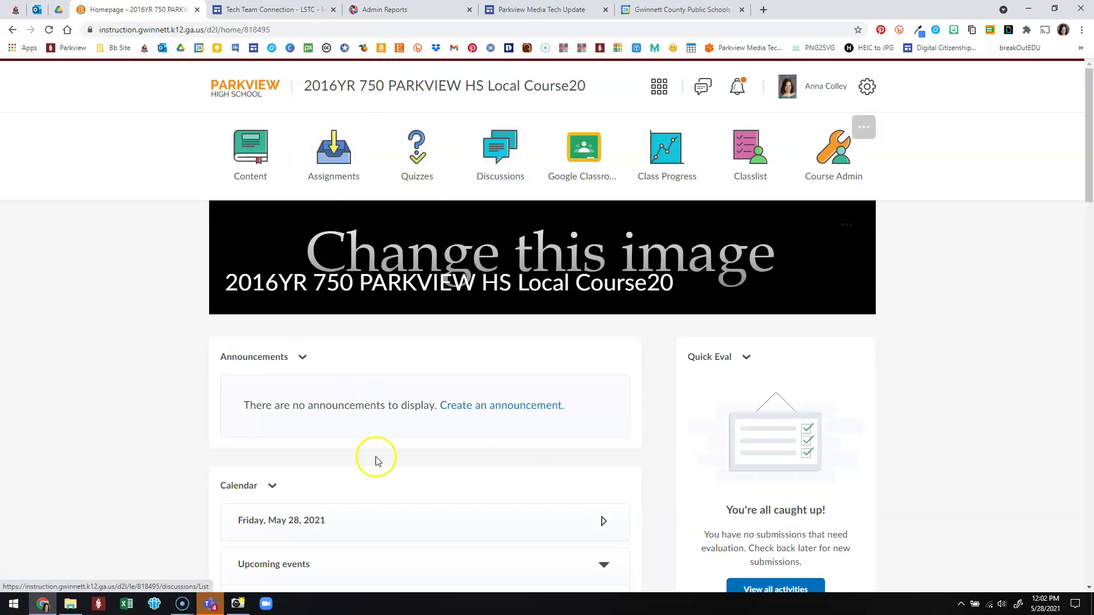
pyautogui.scroll(-3, 391, 529)
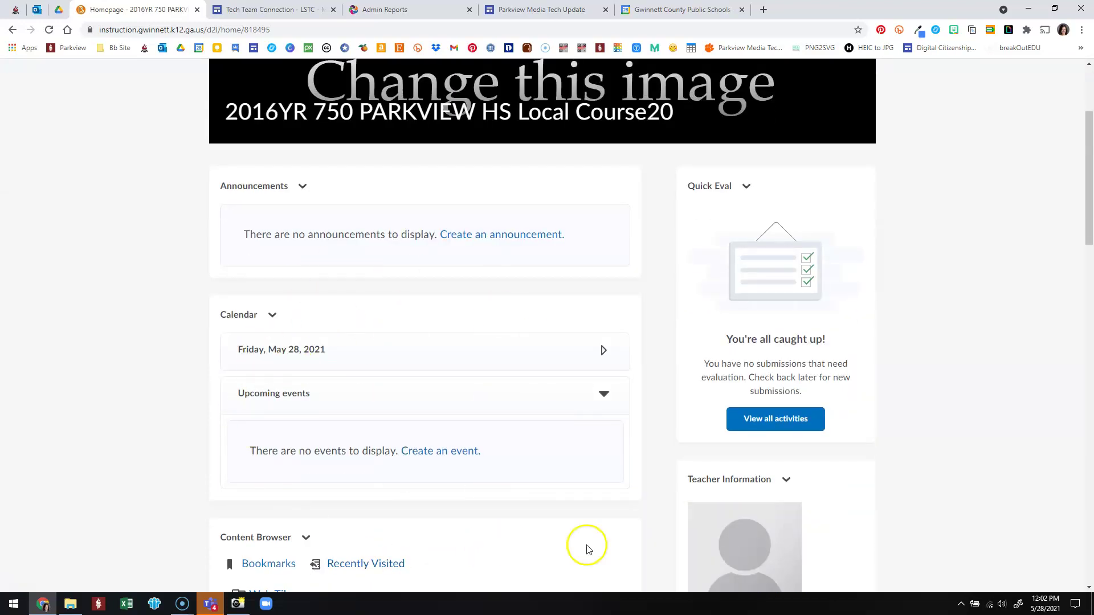
pyautogui.scroll(-1, 909, 450)
pyautogui.scroll(-5, 910, 450)
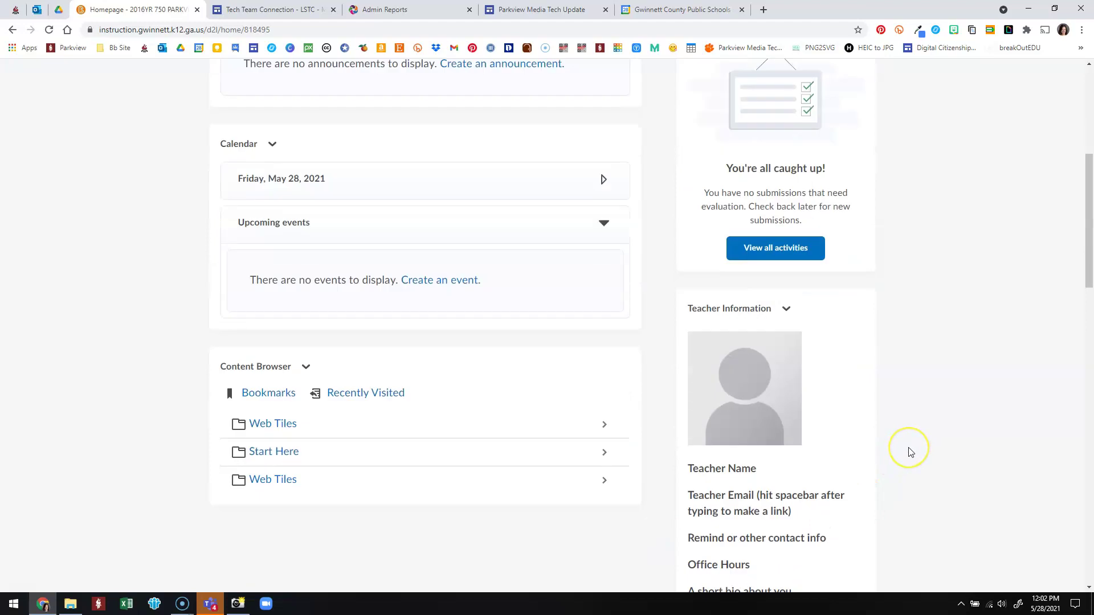
pyautogui.scroll(8, 908, 450)
pyautogui.scroll(1, 907, 456)
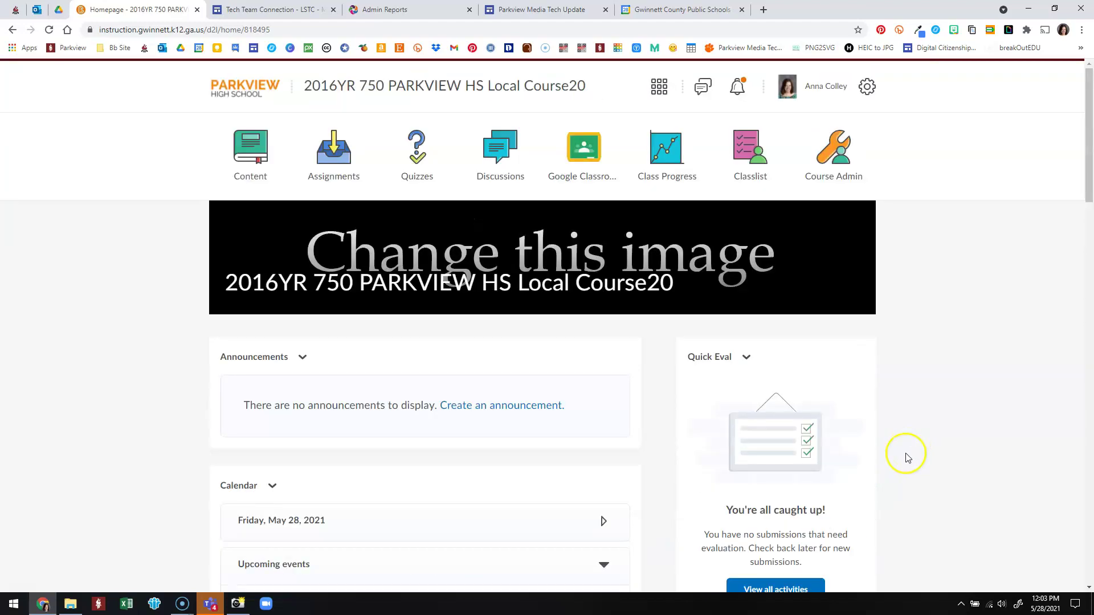